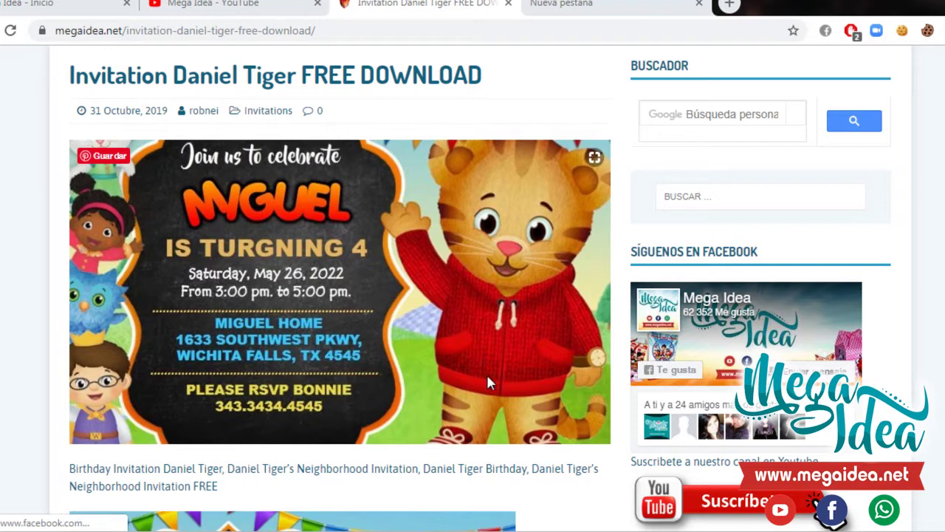
Visit the Mega Idea Facebook page, return to the Daniel Tiger tab, and bring up MegaIdea.txt
left_click(30, 4)
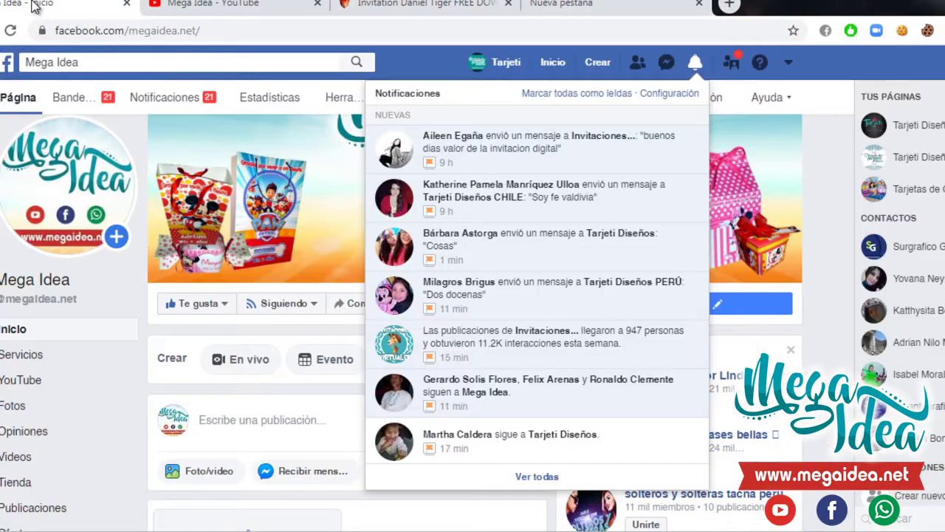
left_click(833, 235)
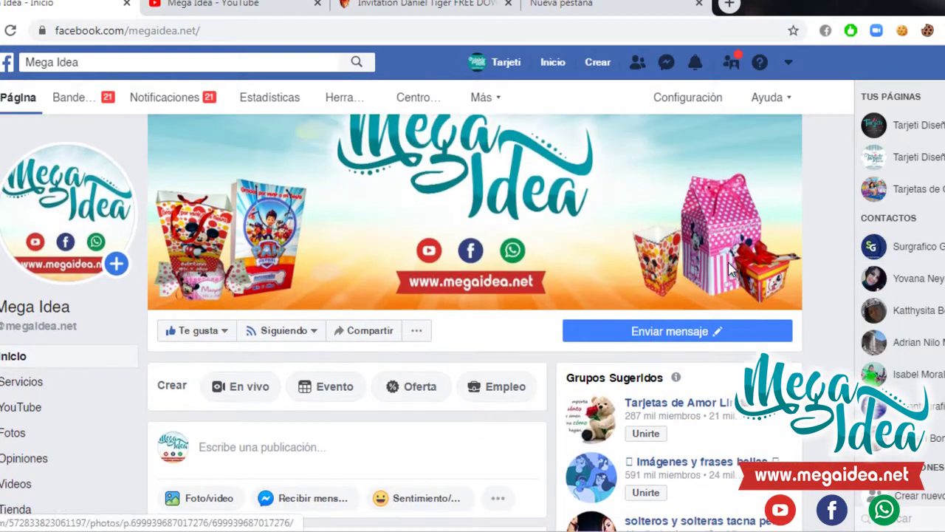
left_click(397, 3)
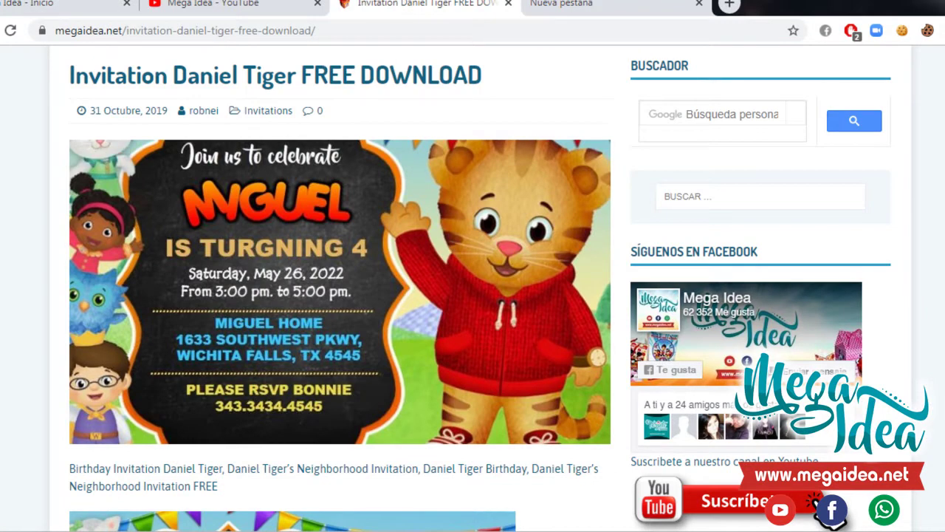
key("alt+Tab")
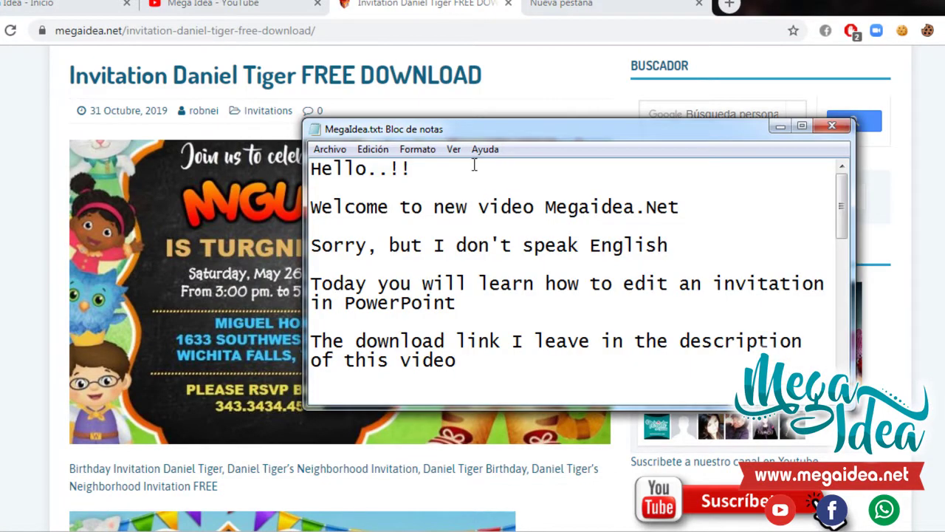
Highlight the intro lines in the MegaIdea notes, from the greeting to the download-link sentence
left_click_drag(474, 165, 302, 166)
left_click_drag(730, 207, 292, 208)
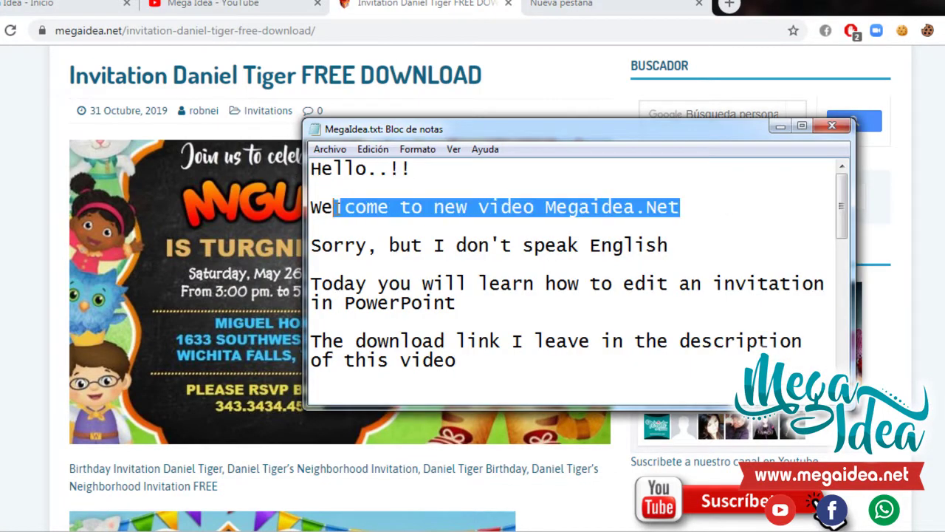
mouse_move(311, 245)
left_mouse_down()
mouse_move(602, 246)
mouse_move(675, 258)
left_mouse_up()
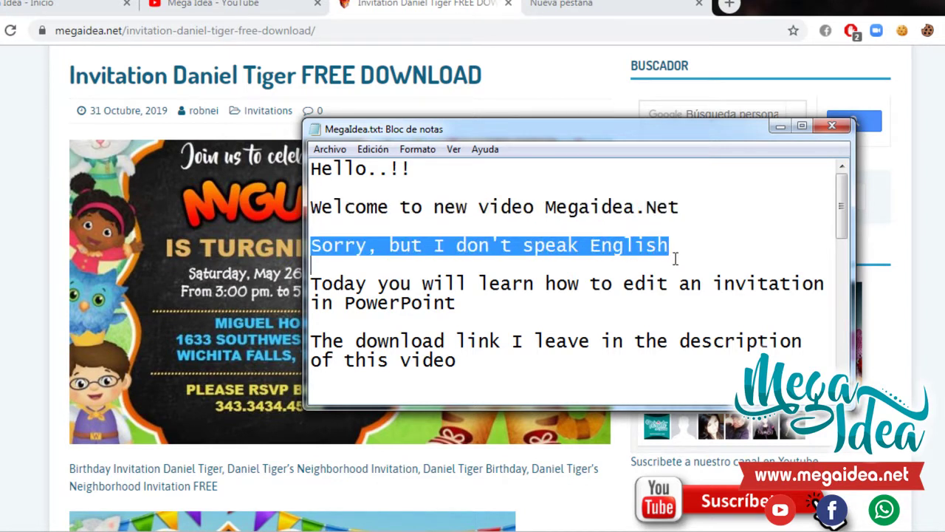
left_click_drag(313, 283, 481, 299)
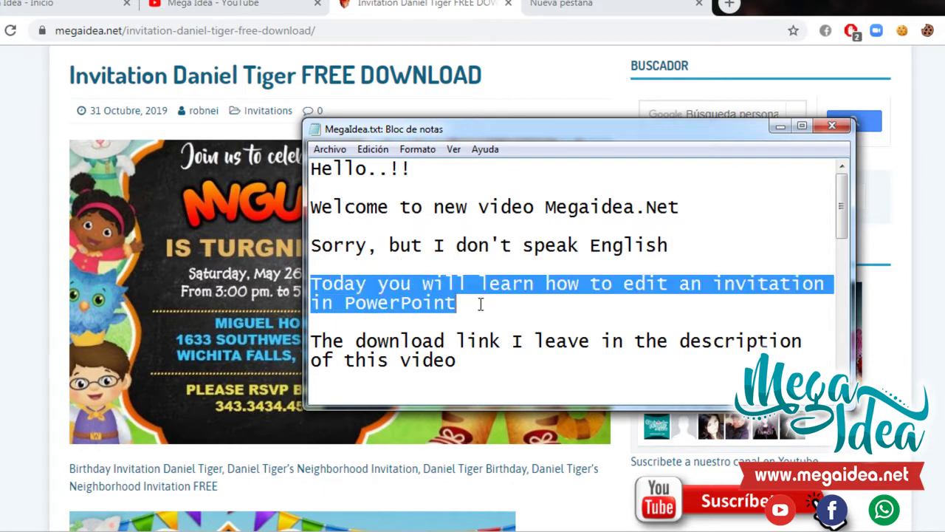
scroll(847, 221, "down", 1)
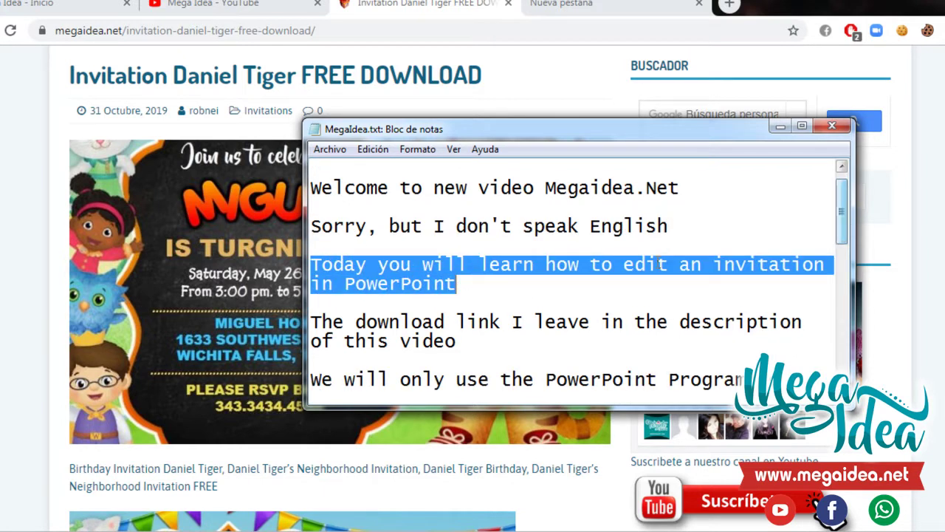
left_click_drag(316, 325, 497, 341)
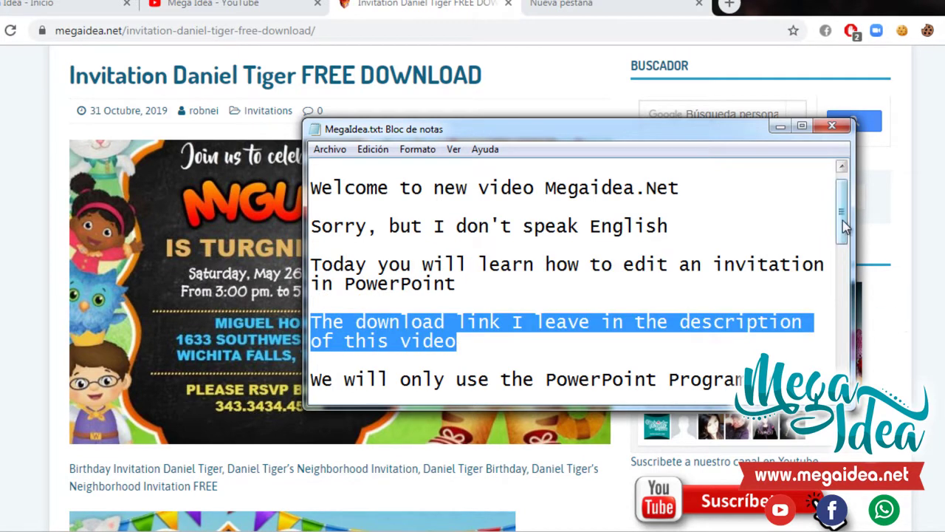
left_click_drag(842, 220, 847, 244)
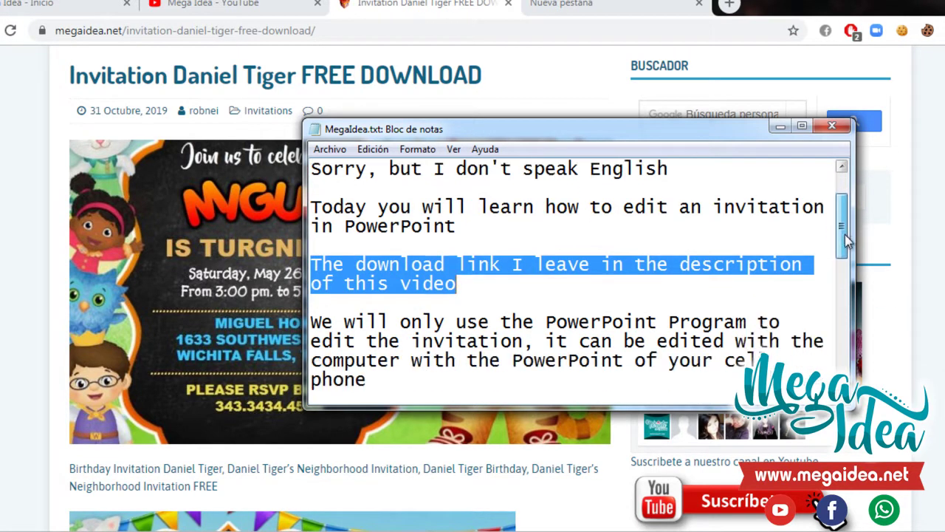
Reveal the desktop and open the Invitation-Daniel-Tiger presentation in PowerPoint
left_click(240, 471)
key("super")
key("super+d")
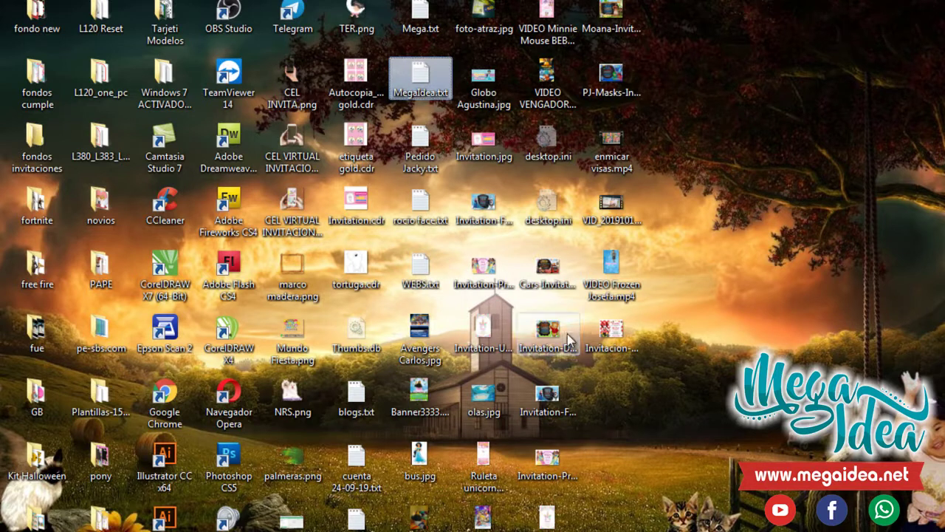
double_click(551, 336)
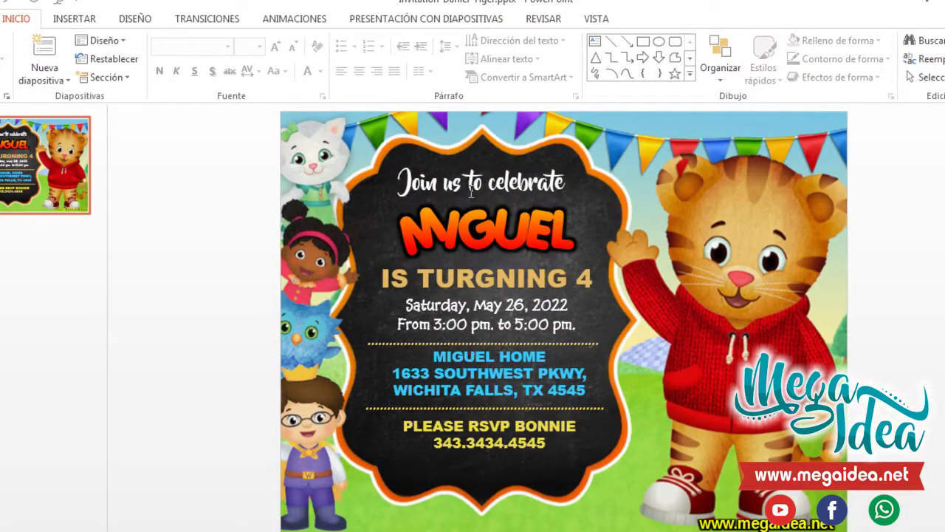
key("alt+Tab")
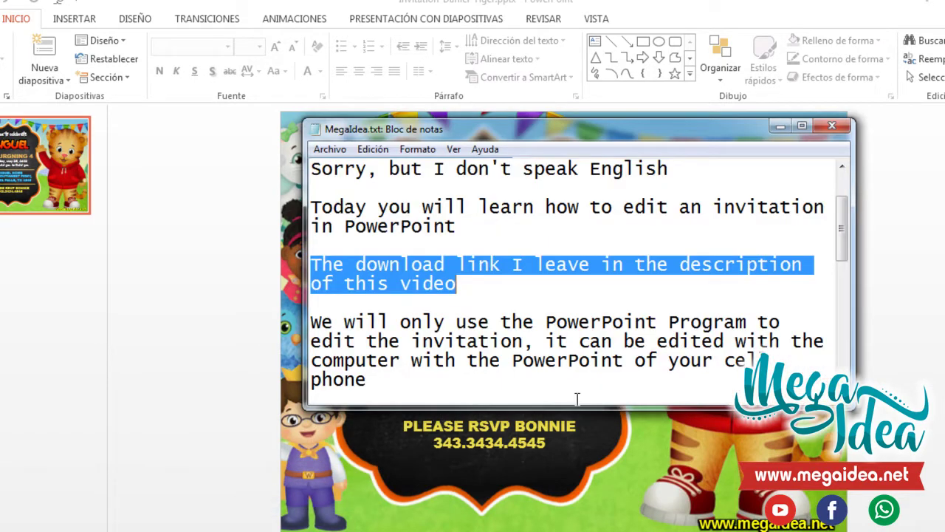
mouse_move(313, 322)
left_mouse_down()
mouse_move(772, 340)
mouse_move(503, 340)
mouse_move(792, 345)
mouse_move(371, 361)
mouse_move(665, 362)
mouse_move(701, 372)
left_mouse_up()
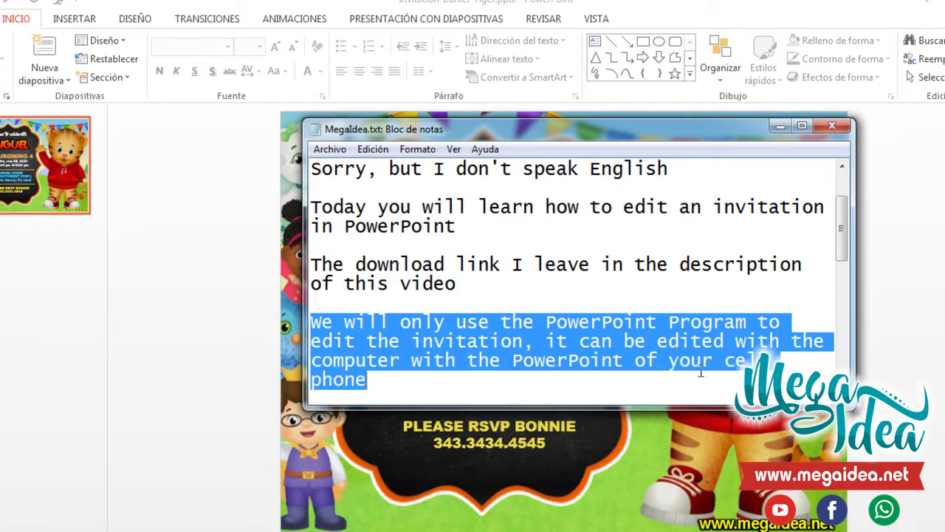
left_click_drag(848, 251, 846, 288)
mouse_move(311, 303)
left_mouse_down()
mouse_move(725, 309)
mouse_move(756, 321)
mouse_move(513, 321)
mouse_move(555, 320)
mouse_move(565, 339)
left_mouse_up()
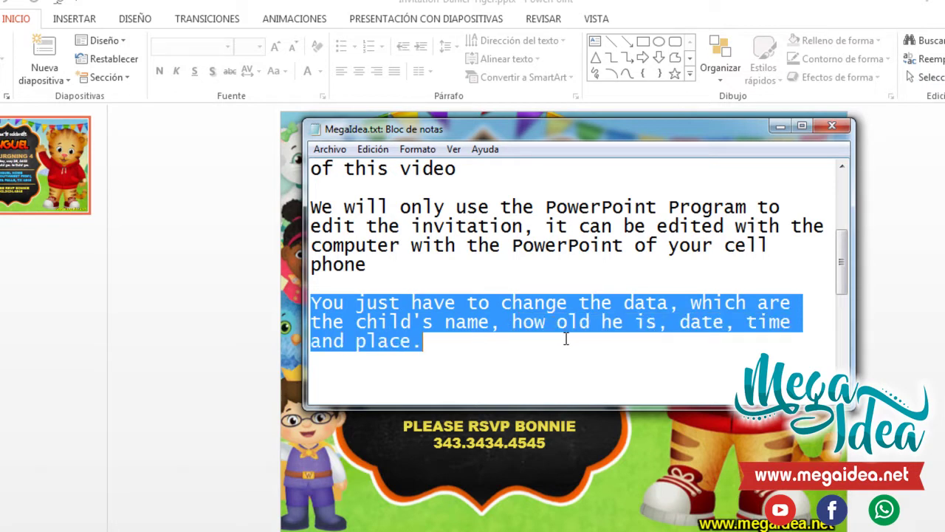
Change the name MIGUEL to MICHAEL and the age 4 to 5, and edit the party date
left_click(207, 392)
left_click(530, 225)
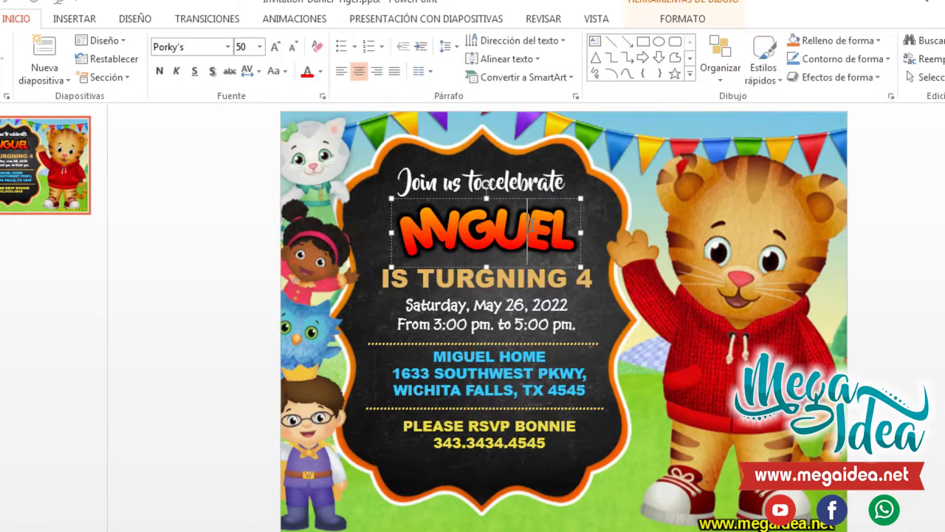
left_click_drag(406, 233, 588, 236)
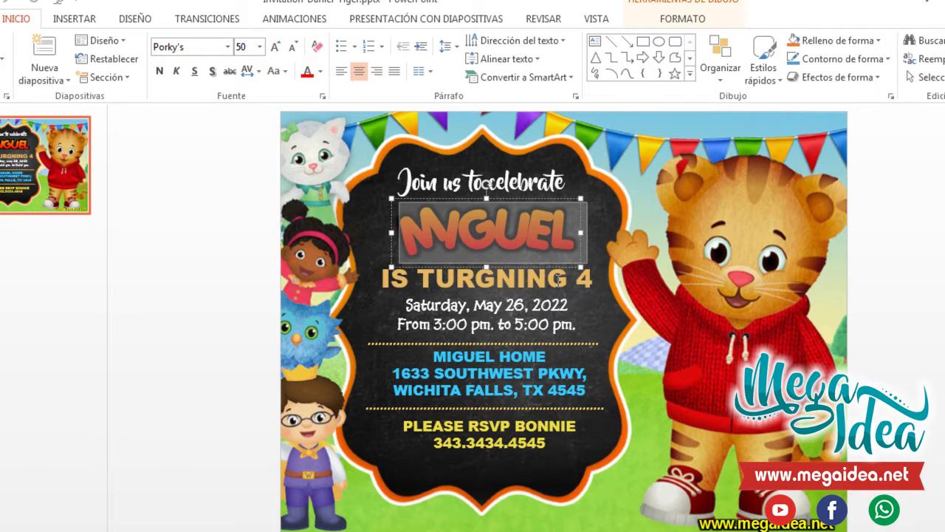
type("MICHAEL")
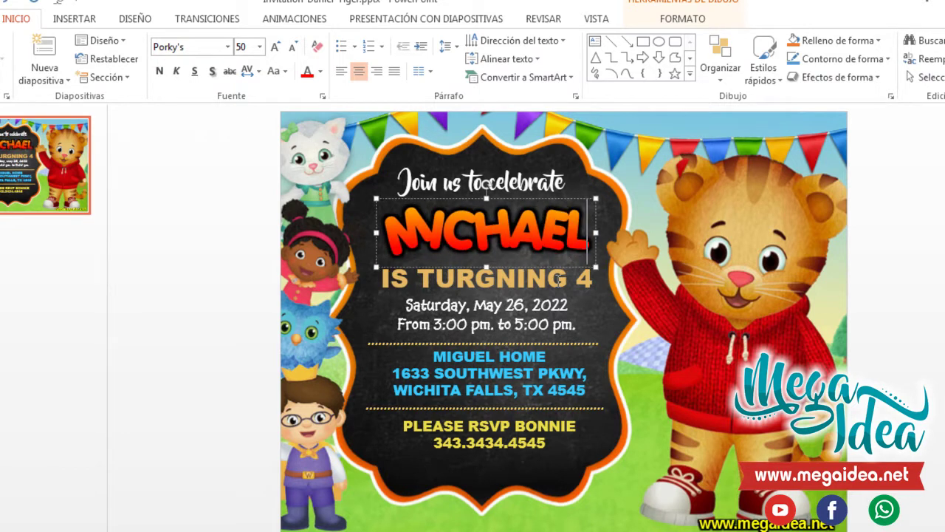
left_click(584, 283)
left_click_drag(575, 280, 594, 289)
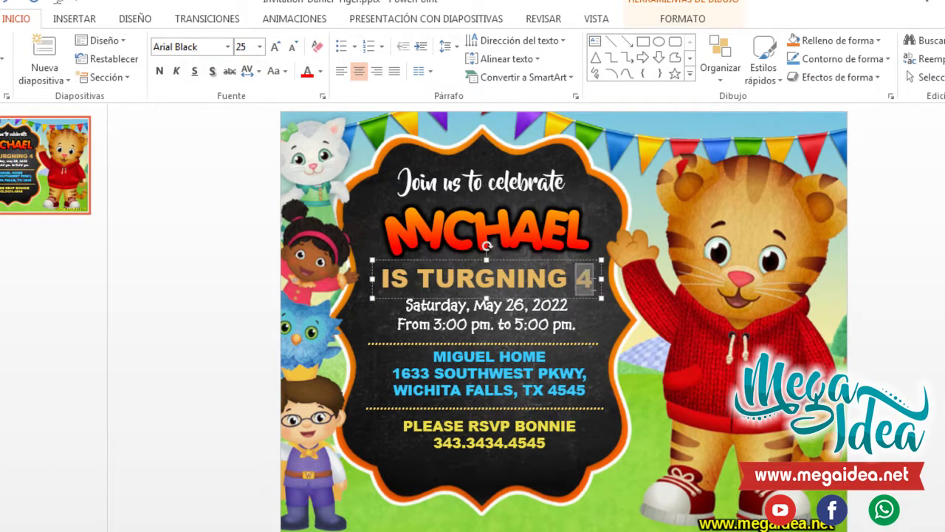
type("5")
left_click_drag(523, 309, 516, 310)
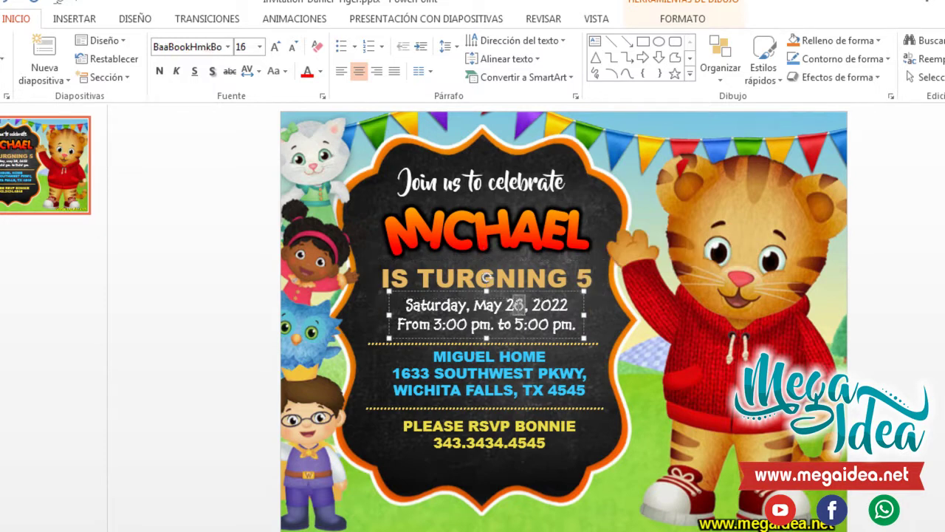
type("9")
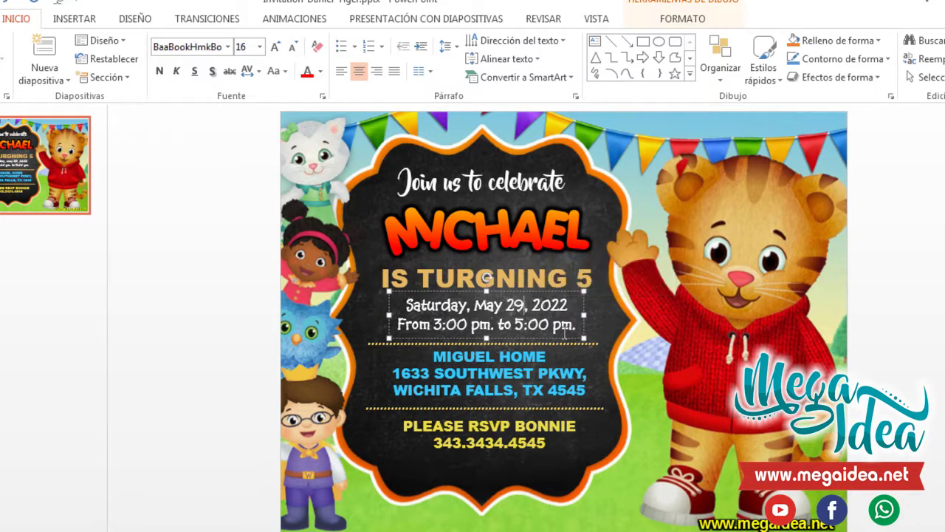
type("4")
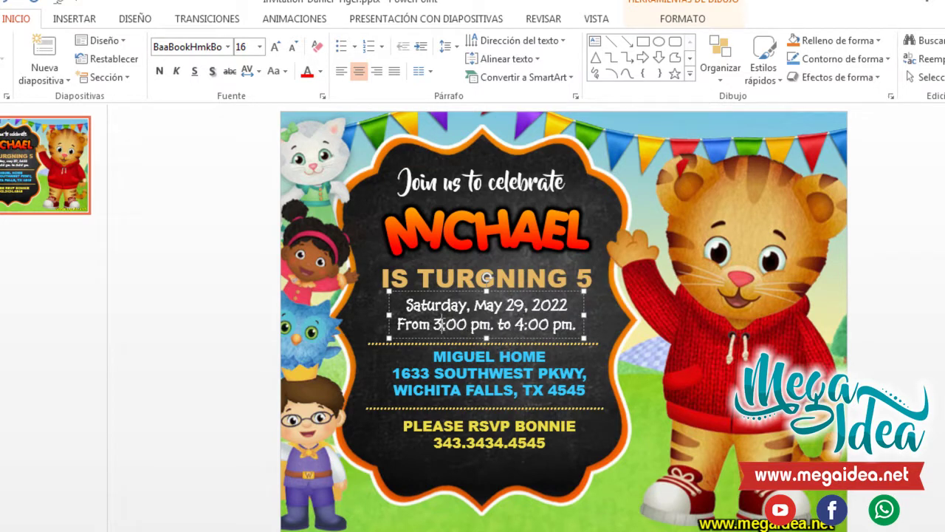
type("2")
Try replacing the address and RSVP phone number, then undo both changes
left_click(447, 359)
key("ctrl+a")
type("DFSDFS")
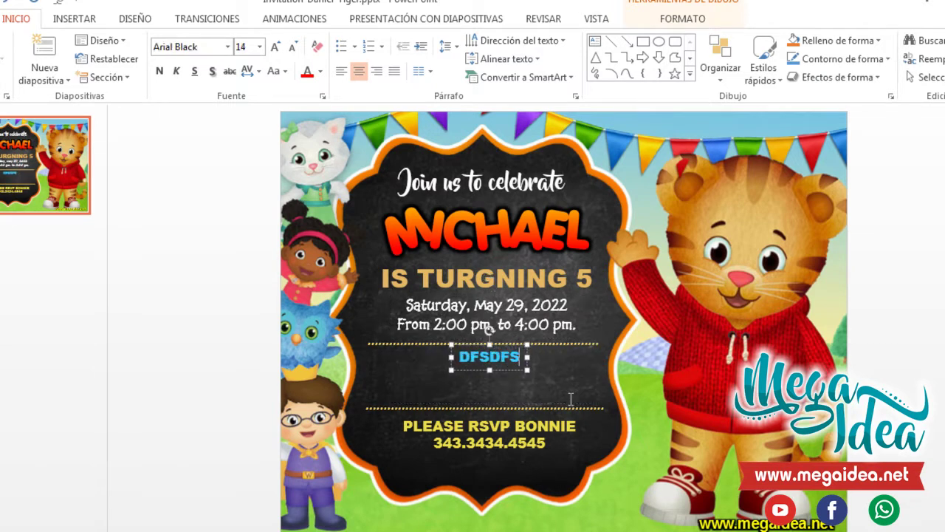
key("ctrl+z")
left_click_drag(433, 443, 574, 450)
type("4545345")
key("ctrl+z")
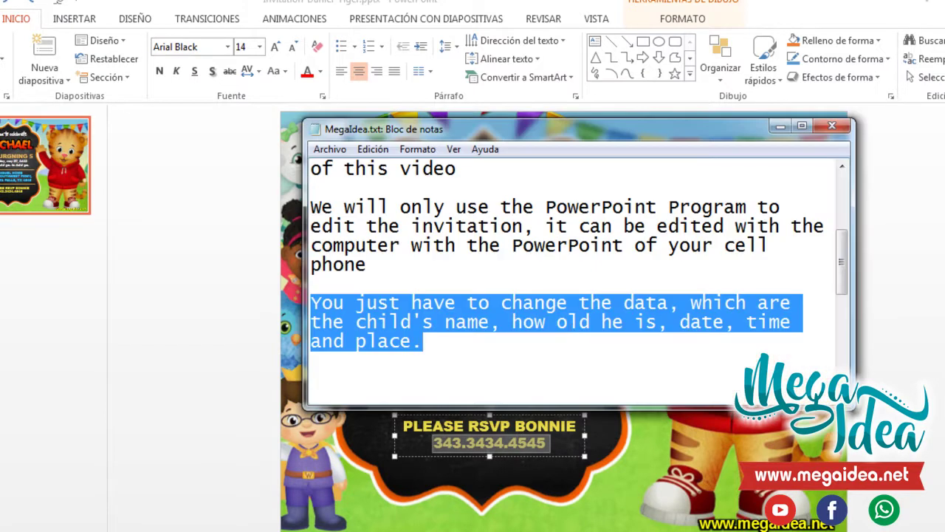
Highlight the note about saving as JPG and open Save As from the File menu
scroll(847, 275, "down", 1)
scroll(739, 288, "down", 1)
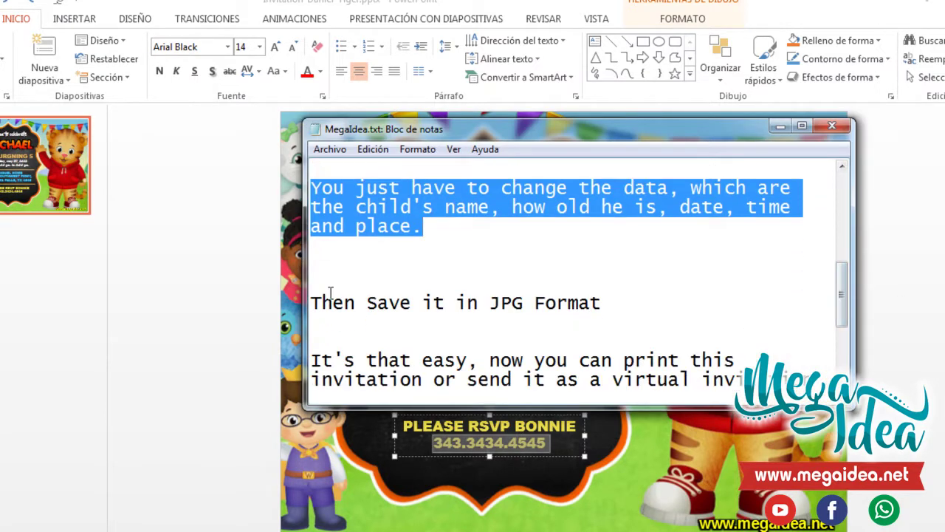
left_click_drag(312, 302, 603, 306)
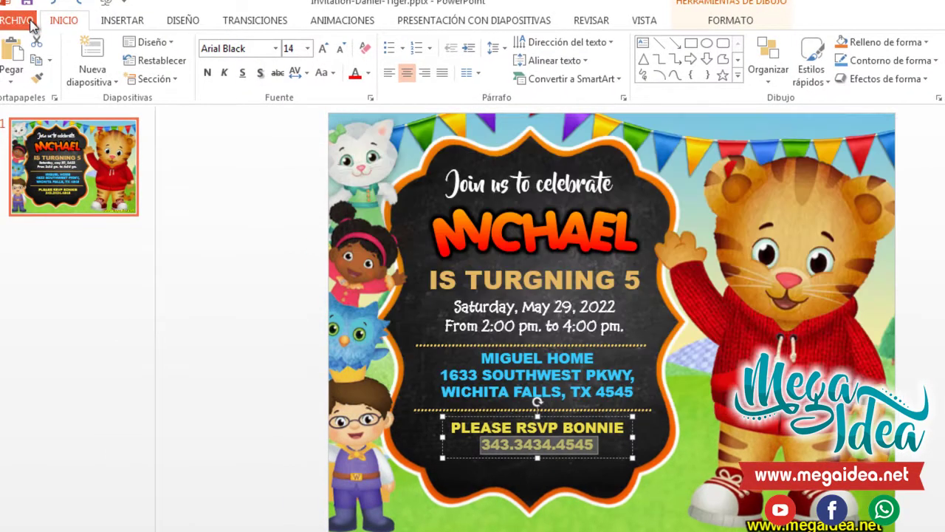
left_click(27, 21)
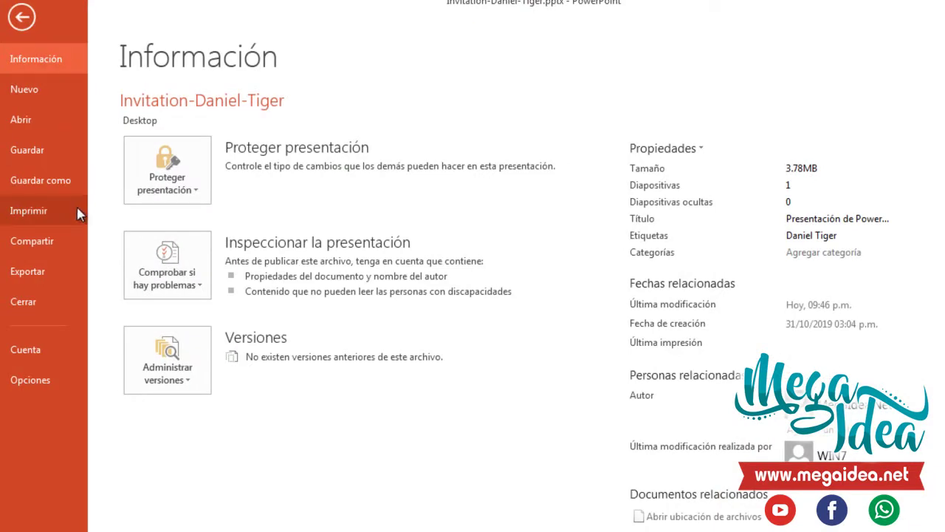
left_click(33, 182)
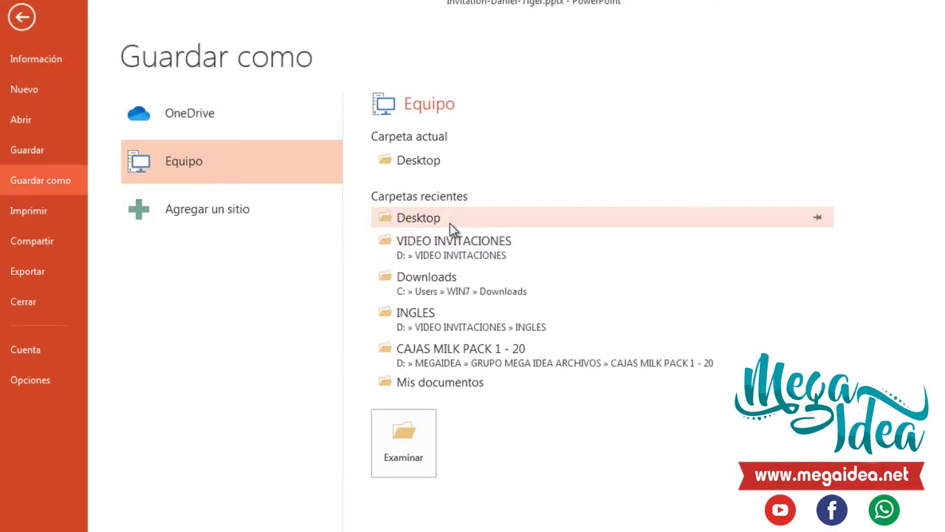
Save Invitation-Daniel-Tiger to the Desktop with file type JPEG (*.jpg)
left_click(449, 222)
left_click(226, 284)
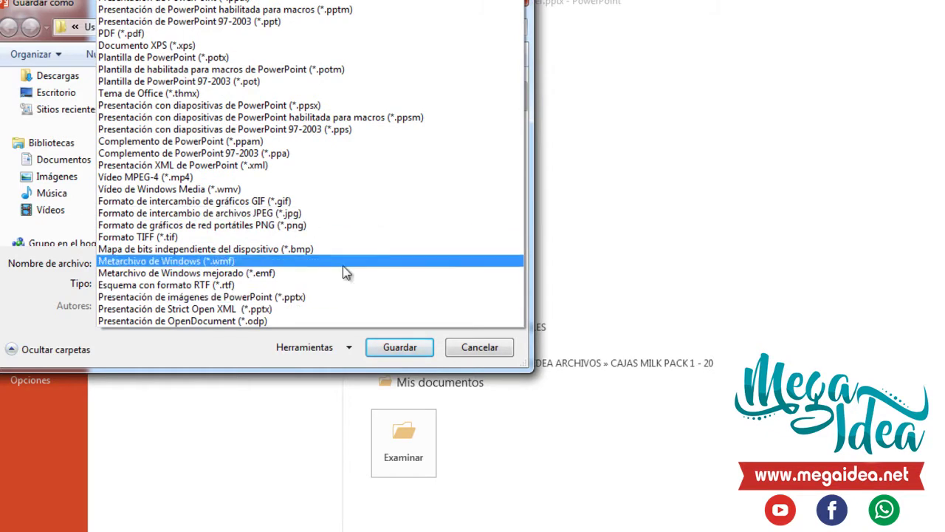
left_click(306, 214)
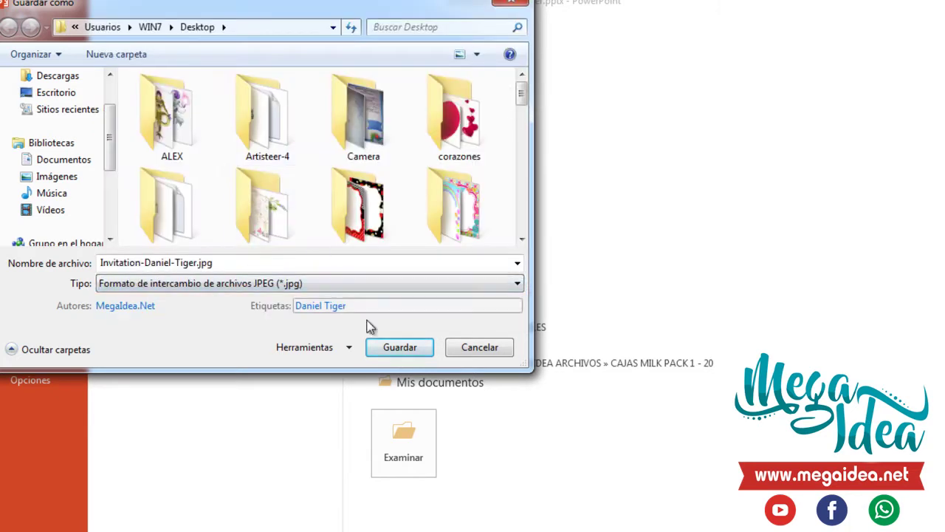
left_click(417, 350)
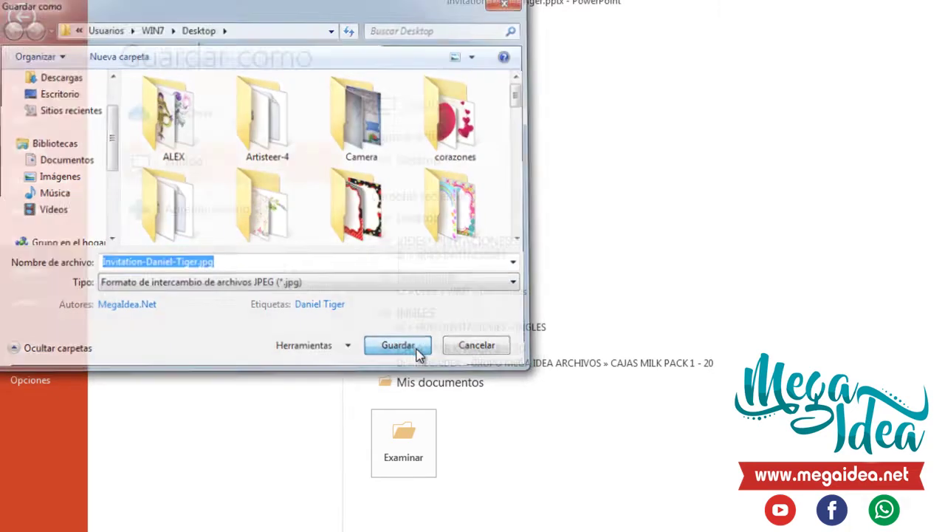
Export only the current slide and open the saved Invitation-Daniel-Tiger.jpg image
left_click(562, 333)
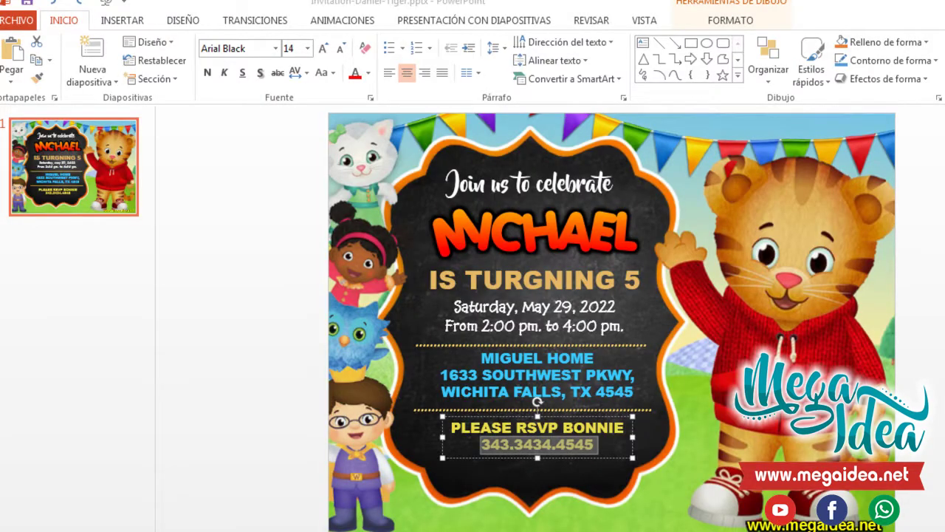
key("alt+Tab")
left_click_drag(890, 304, 888, 328)
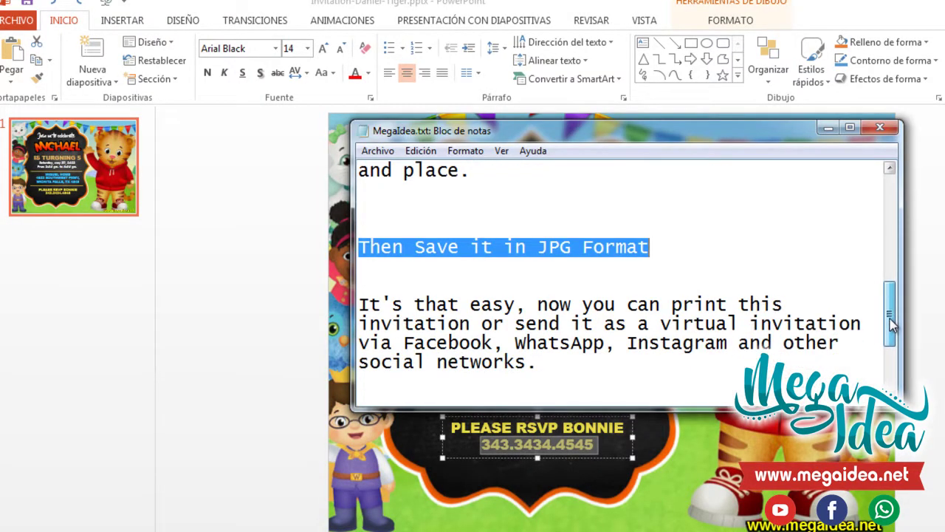
left_click(792, 356)
double_click(660, 460)
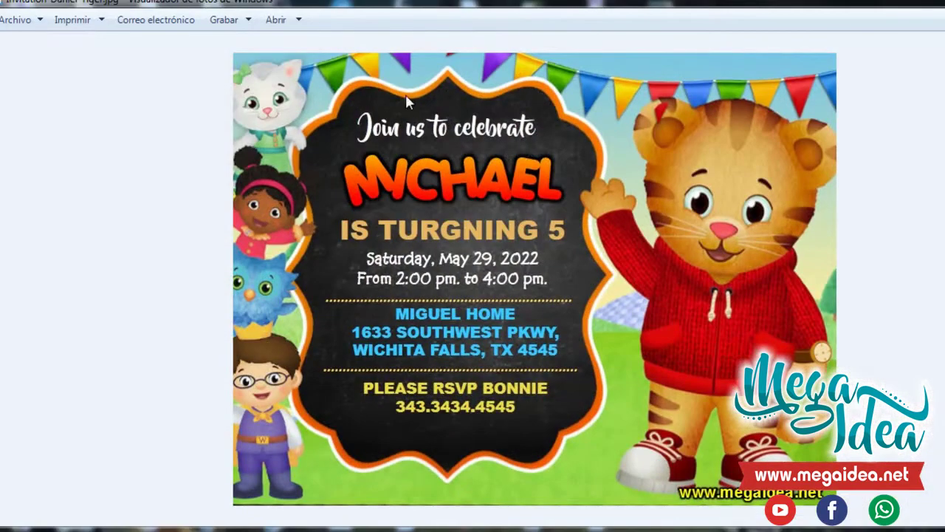
Reposition the notes window and highlight the 'It's that easy' paragraph and YouTube subscribe line
left_click(402, 529)
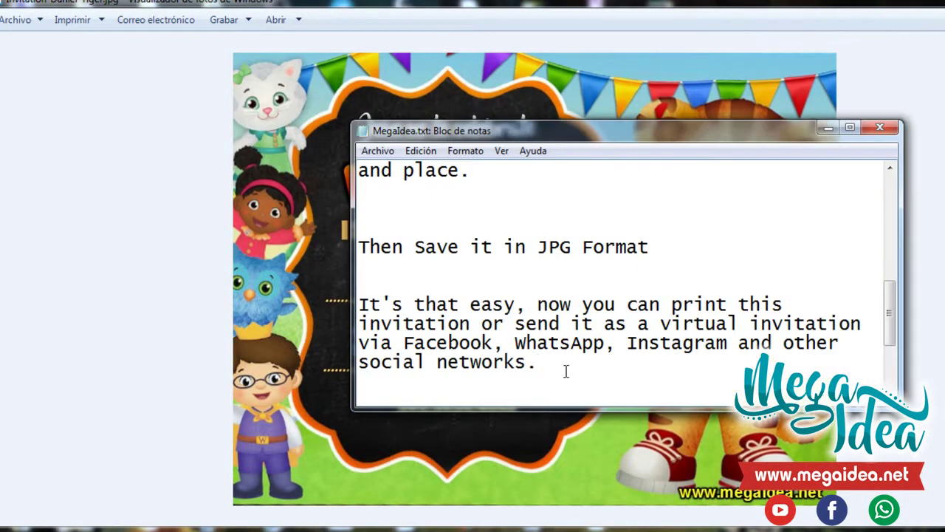
mouse_move(522, 130)
left_mouse_down()
mouse_move(625, 86)
mouse_move(577, 93)
left_mouse_up()
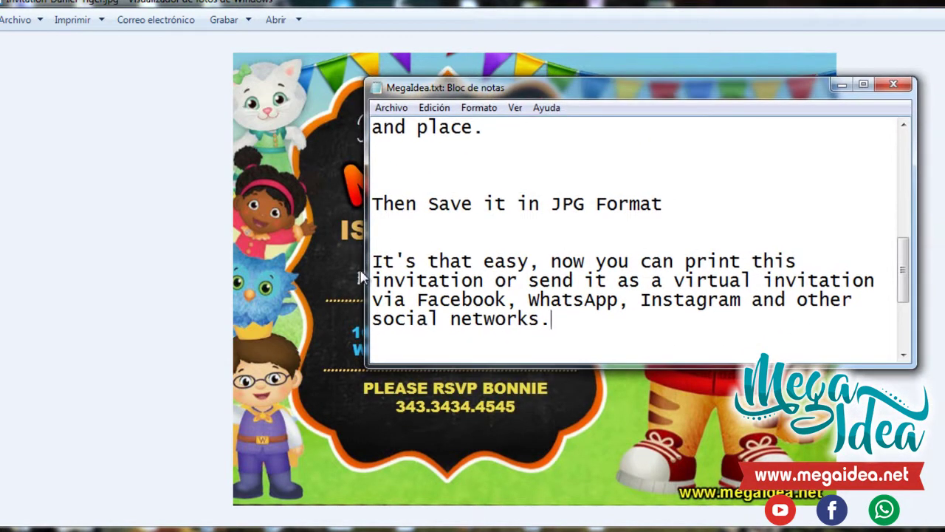
left_click_drag(374, 261, 720, 258)
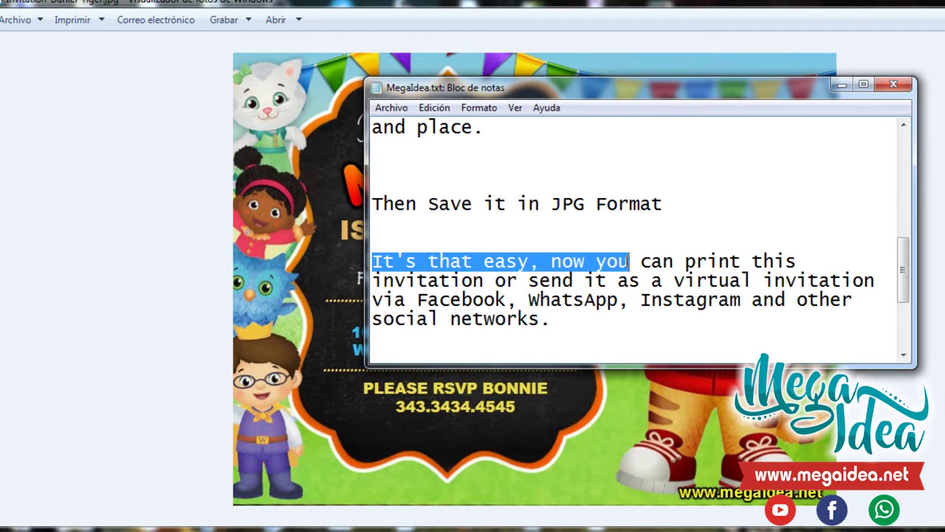
mouse_move(720, 258)
left_mouse_down()
mouse_move(462, 300)
mouse_move(475, 319)
mouse_move(537, 325)
left_mouse_up()
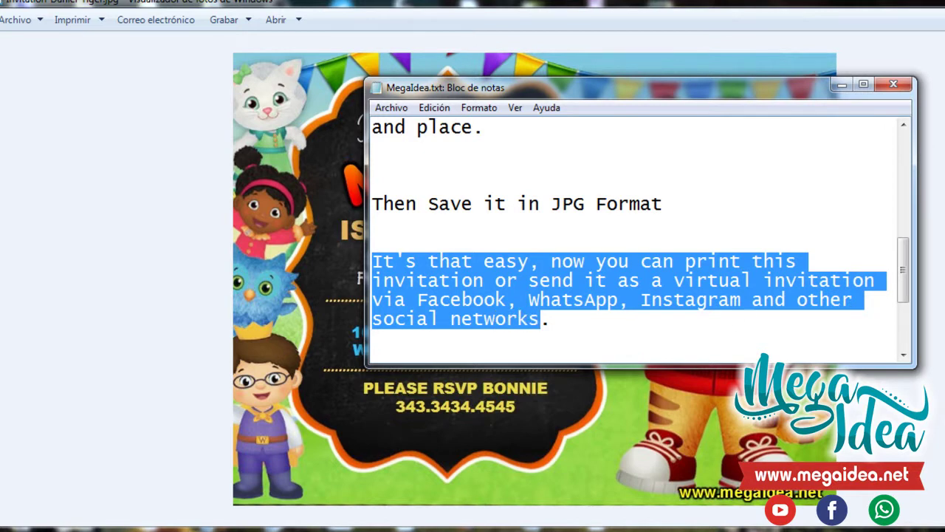
left_click_drag(903, 279, 906, 306)
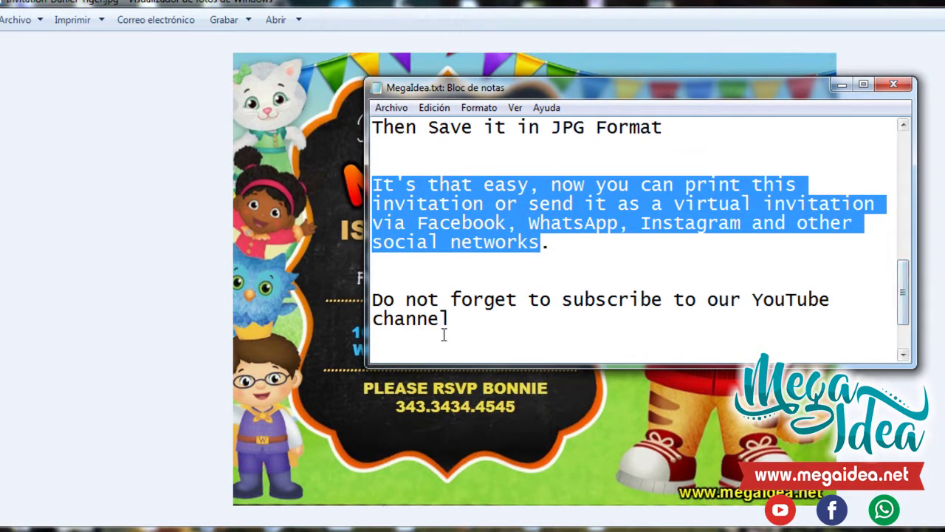
left_click_drag(374, 299, 468, 318)
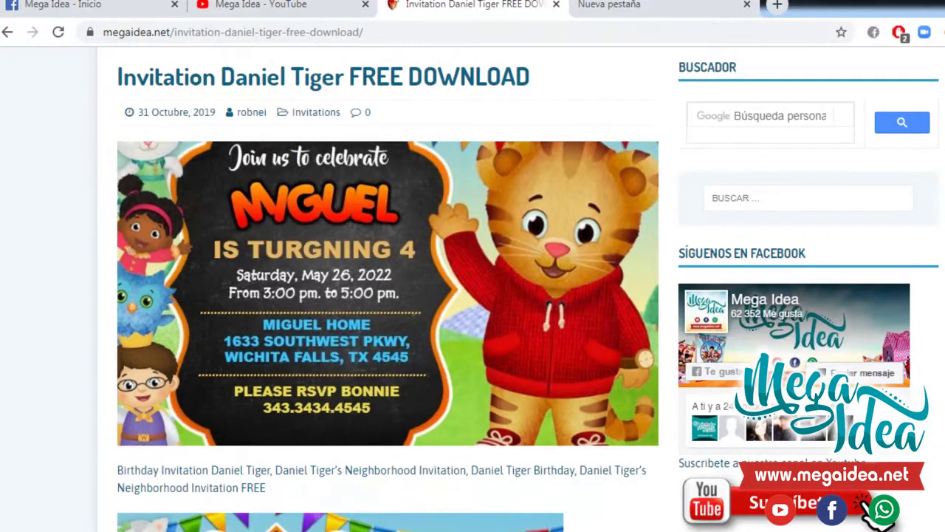
Open the Mega Idea YouTube channel from the sidebar's Suscríbete banner
scroll(742, 244, "down", 4)
left_click(742, 240)
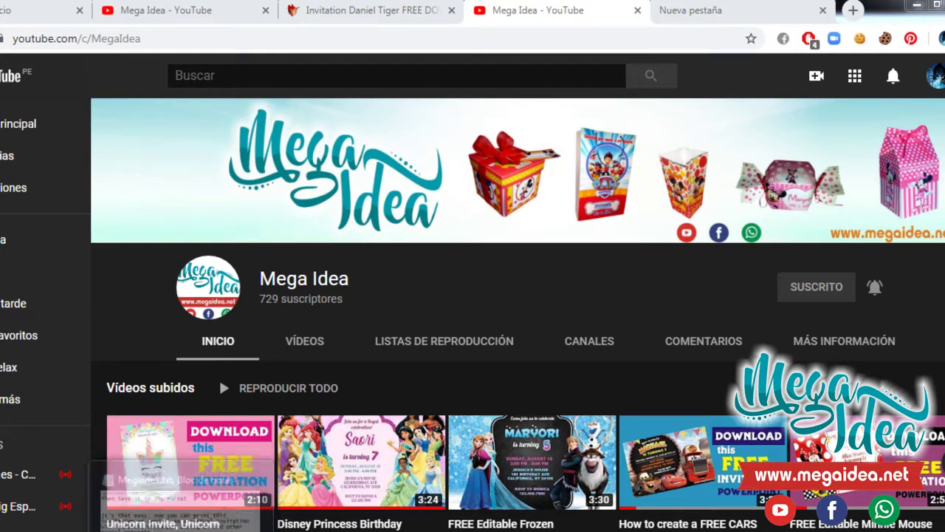
Show the channel's VÍDEOS tab and scroll through the uploaded videos
scroll(219, 377, "down", 1)
left_click(305, 270)
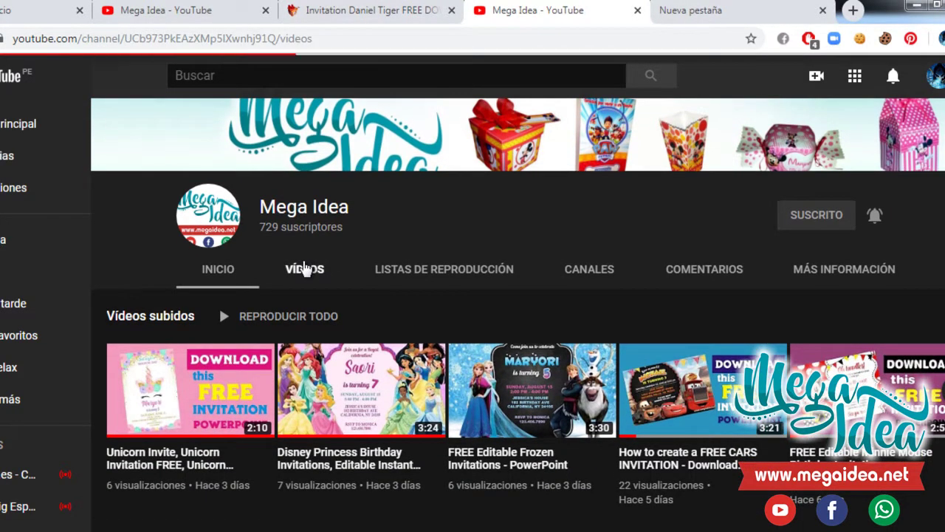
scroll(517, 332, "down", 2)
scroll(517, 333, "down", 2)
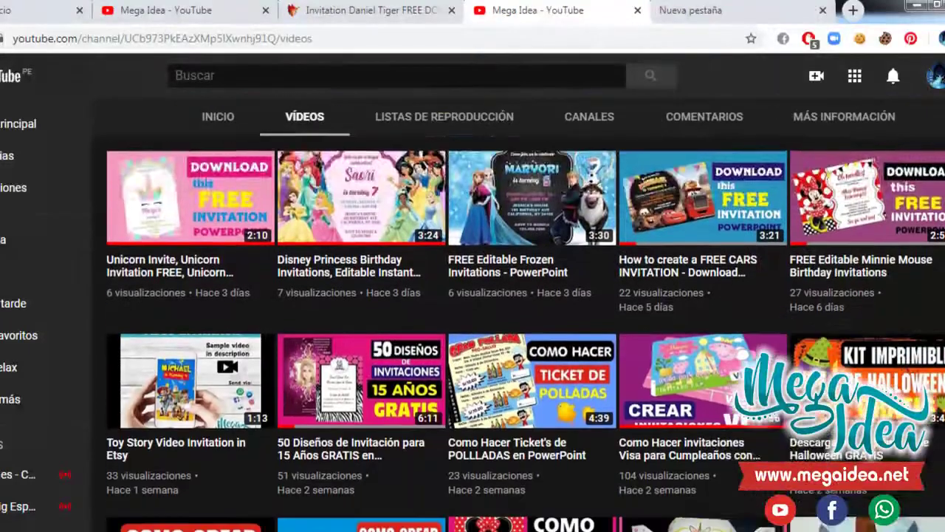
scroll(517, 333, "down", 1)
scroll(517, 333, "up", 1)
scroll(516, 332, "down", 3)
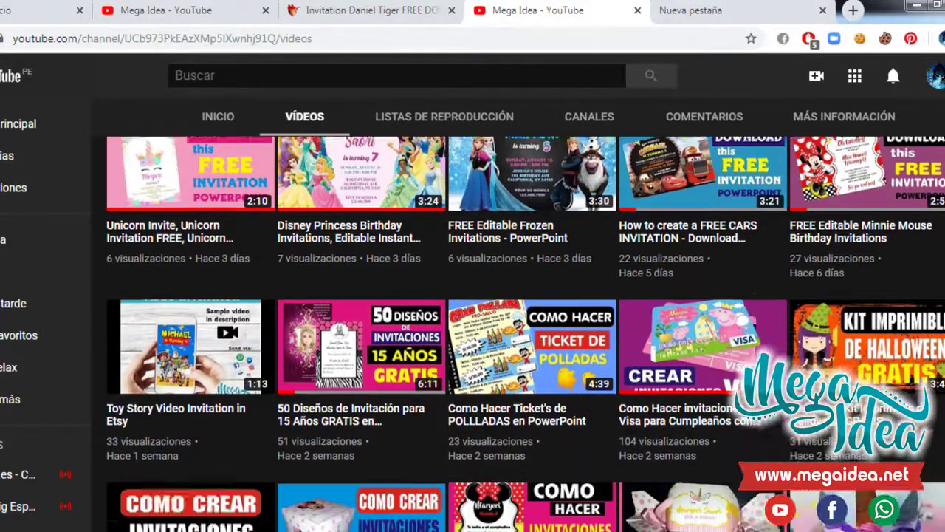
scroll(517, 333, "down", 1)
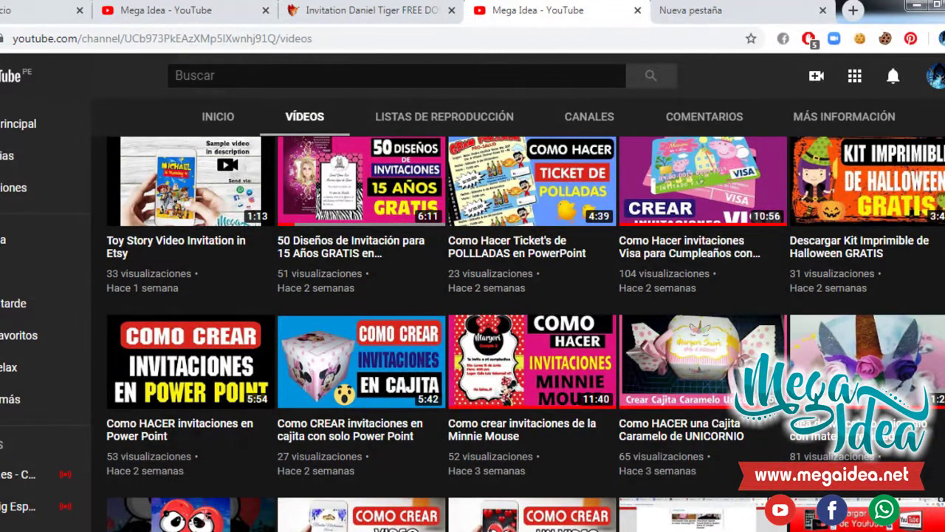
key("alt+Tab")
scroll(358, 310, "down", 1)
scroll(359, 310, "down", 1)
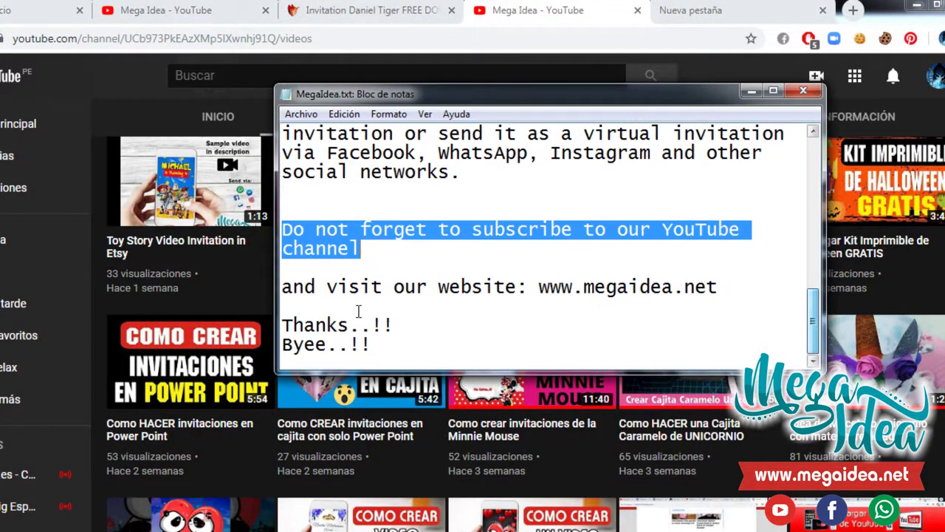
mouse_move(284, 291)
left_mouse_down()
mouse_move(736, 296)
mouse_move(556, 290)
left_mouse_up()
left_click(731, 287)
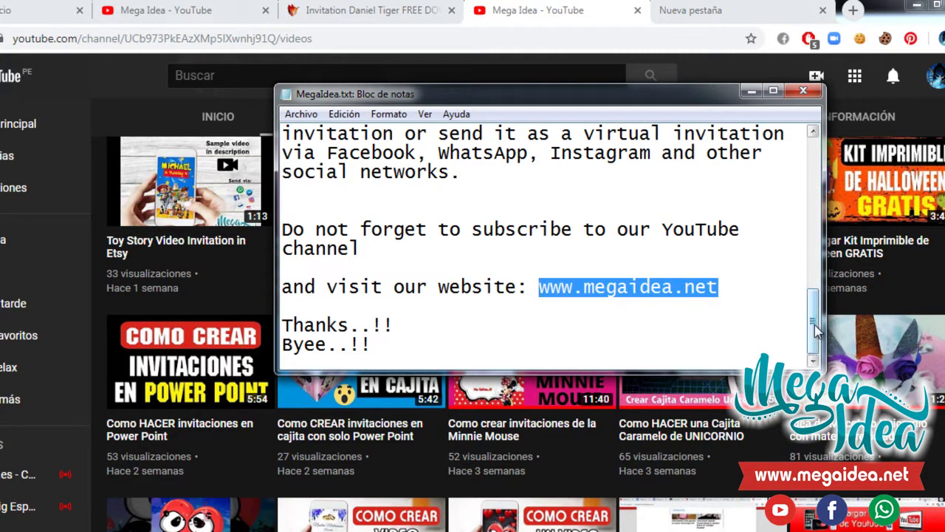
mouse_move(399, 325)
left_mouse_down()
mouse_move(282, 325)
mouse_move(329, 344)
mouse_move(371, 344)
left_mouse_up()
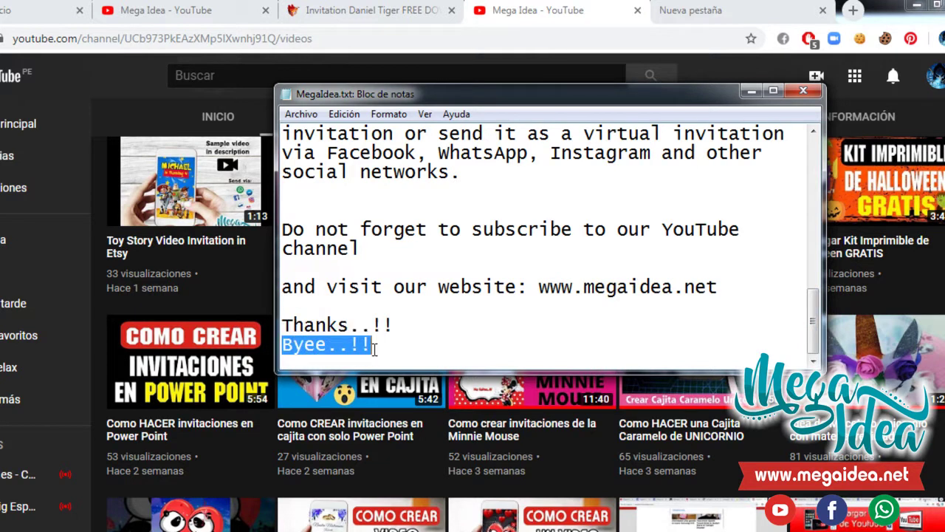
Back on the Daniel Tiger tab, scroll down and jump to page 2 of the posts
left_click(375, 14)
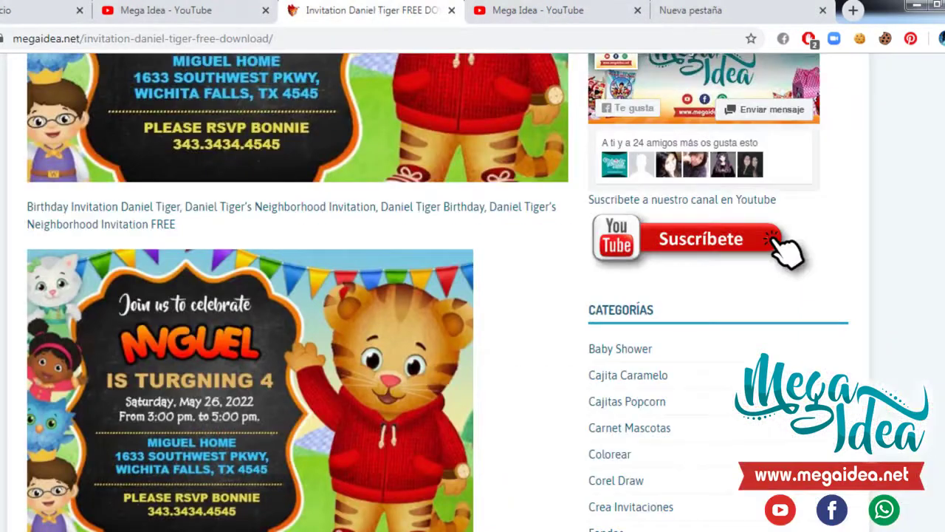
scroll(269, 125, "up", 10)
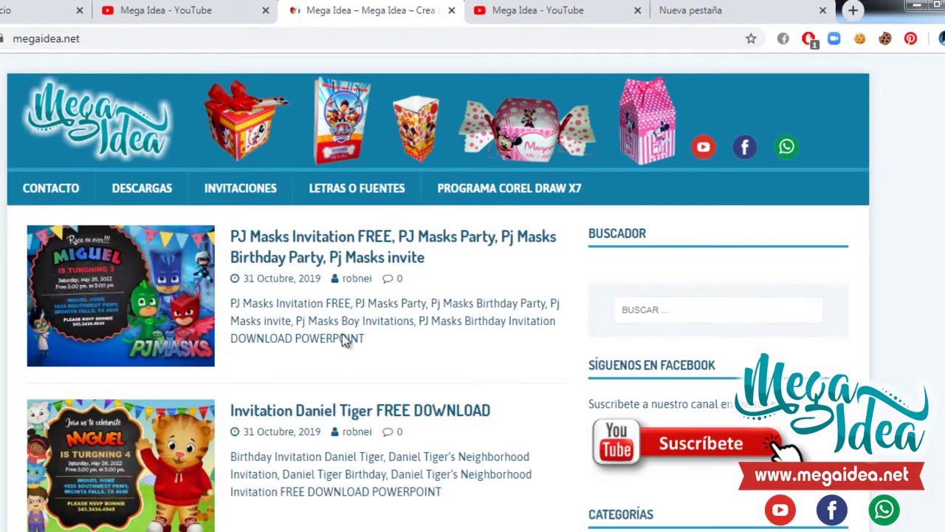
scroll(340, 350, "down", 1)
scroll(341, 351, "down", 2)
scroll(341, 351, "down", 5)
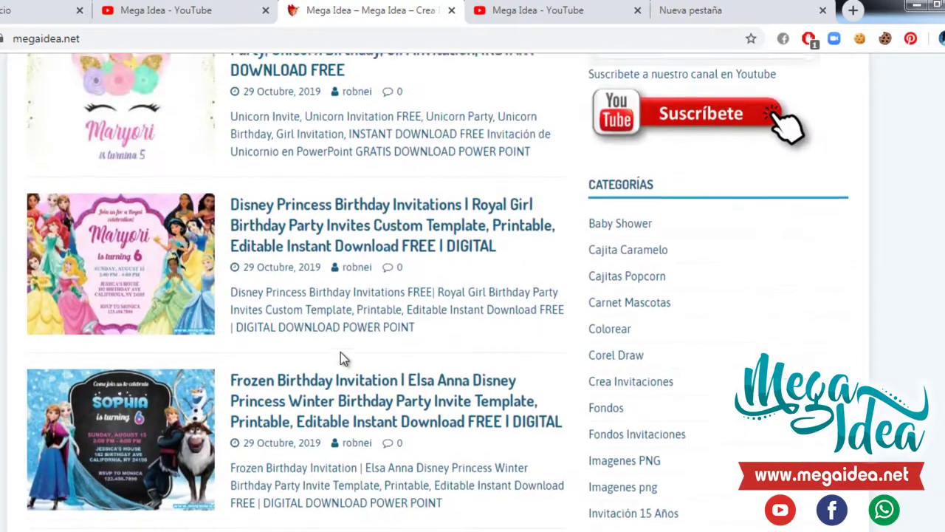
scroll(357, 389, "down", 4)
scroll(357, 390, "down", 2)
scroll(356, 389, "down", 3)
scroll(357, 390, "down", 4)
scroll(358, 392, "down", 4)
left_click(74, 154)
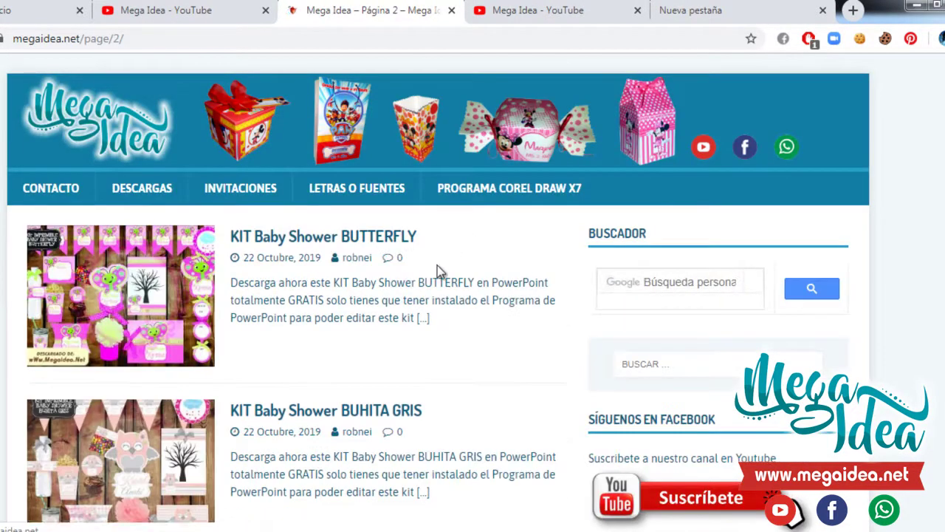
Scroll down page 2 of the listings to the Peppa Pig Visa invitation tutorial
scroll(437, 273, "down", 1)
scroll(437, 292, "up", 1)
scroll(437, 292, "down", 1)
scroll(437, 292, "down", 3)
scroll(437, 292, "down", 3)
scroll(438, 291, "down", 2)
scroll(437, 291, "down", 2)
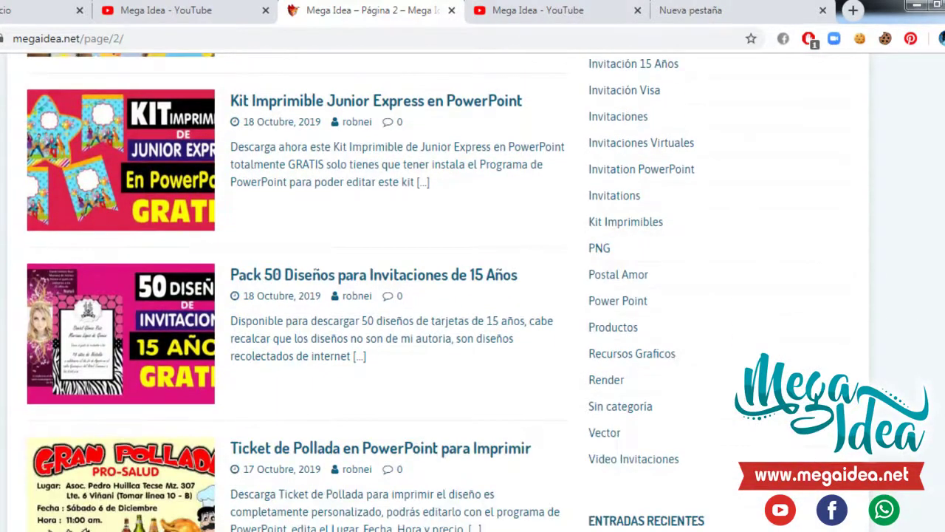
scroll(296, 296, "down", 2)
scroll(296, 296, "down", 2)
scroll(296, 295, "down", 2)
scroll(295, 295, "down", 2)
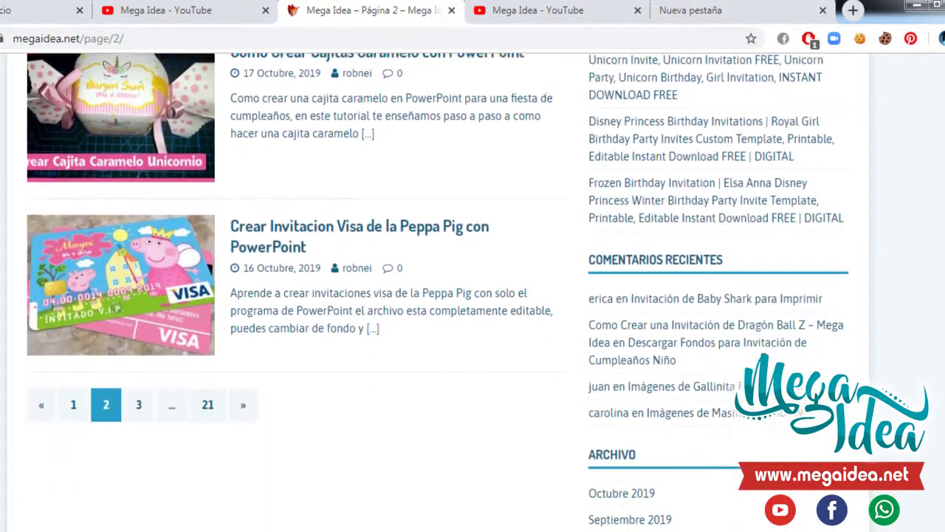